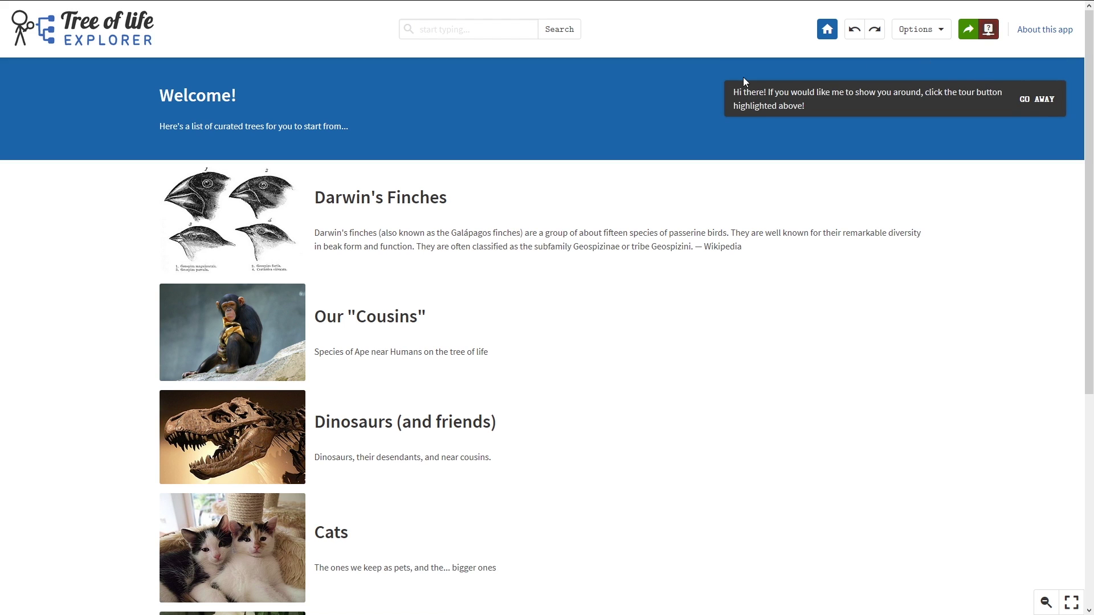
Dismiss the guided tour offer and open the Our Cousins Great Apes tree
left_click(1041, 98)
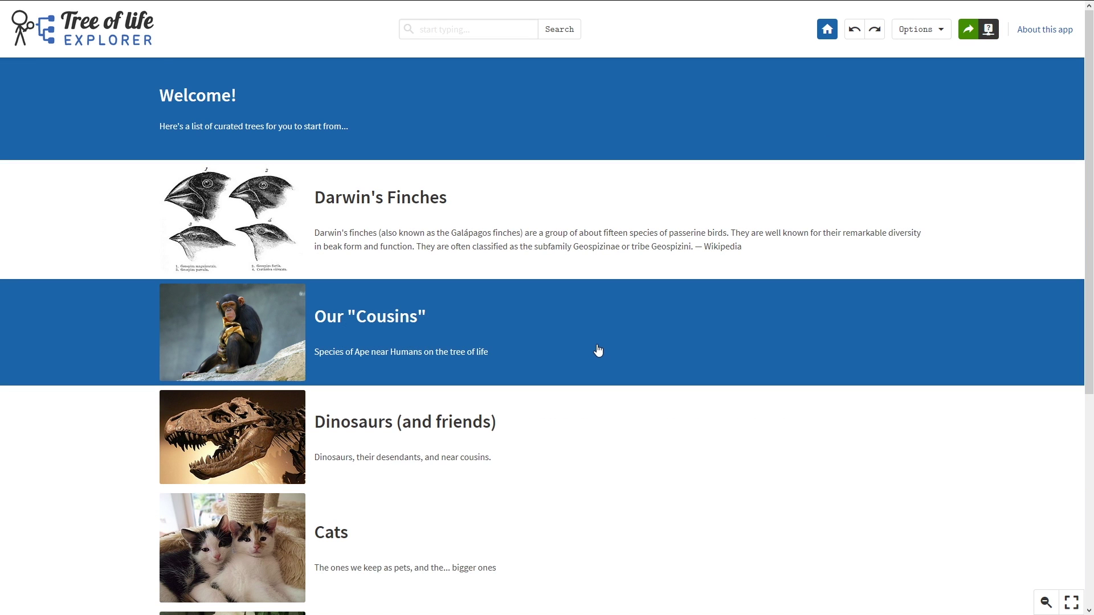
left_click(597, 347)
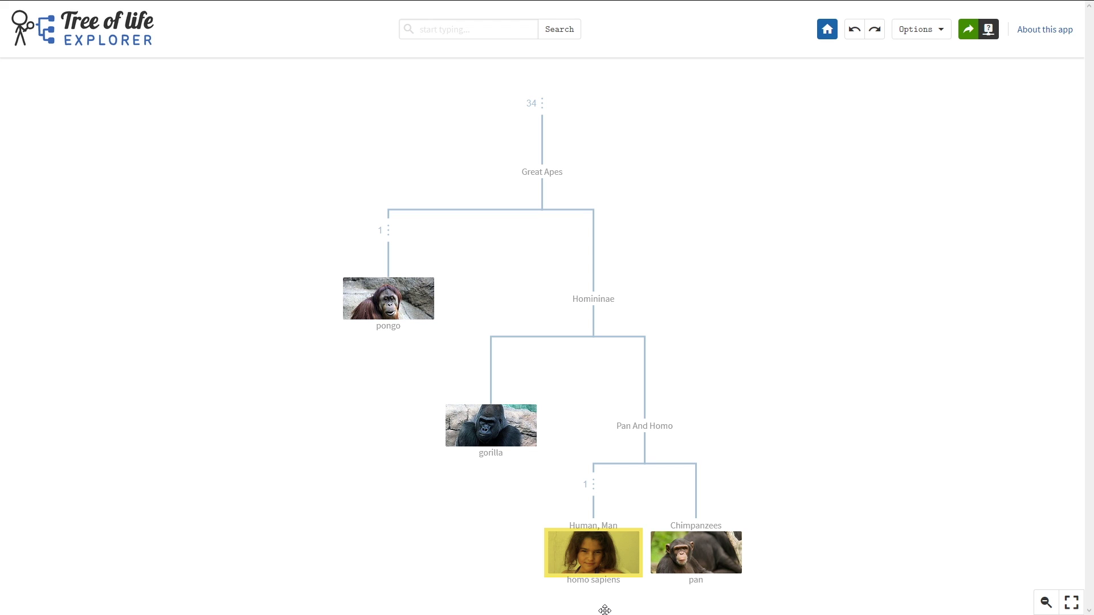
View the homo sapiens info card and select its OTL Id
mouse_move(593, 552)
left_click(577, 555)
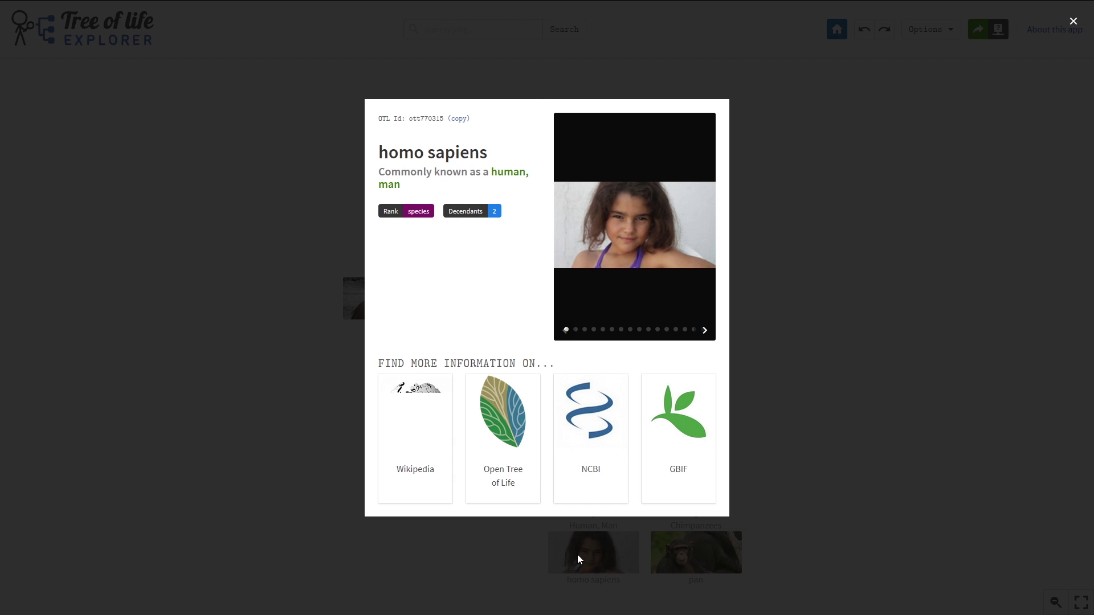
left_click_drag(407, 121, 454, 135)
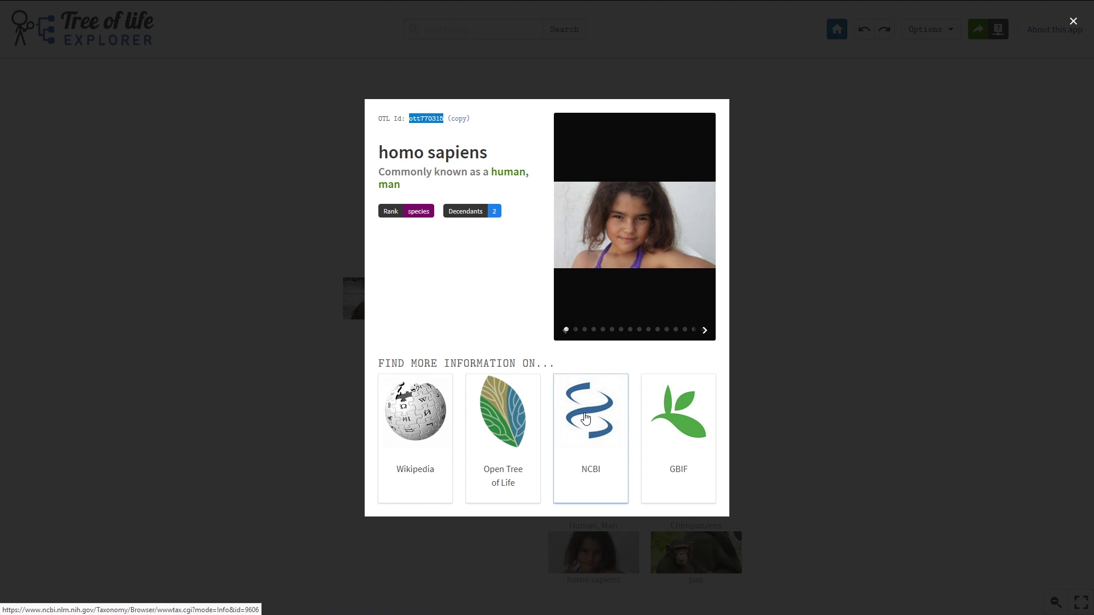
left_click(757, 415)
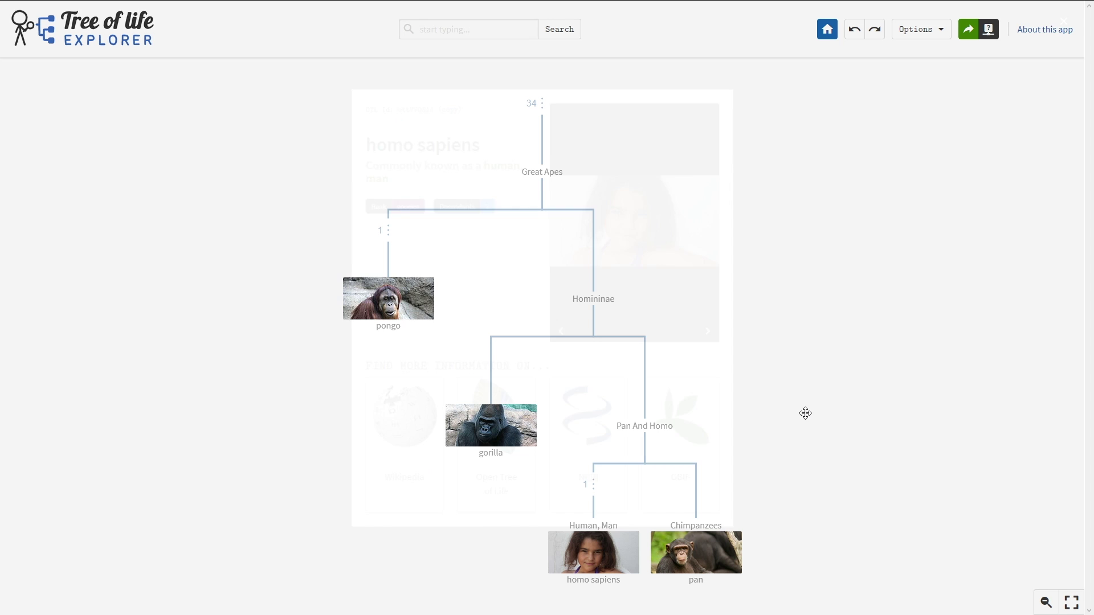
Show Homininae as a full node and expand pongo into its two species
left_click(593, 299)
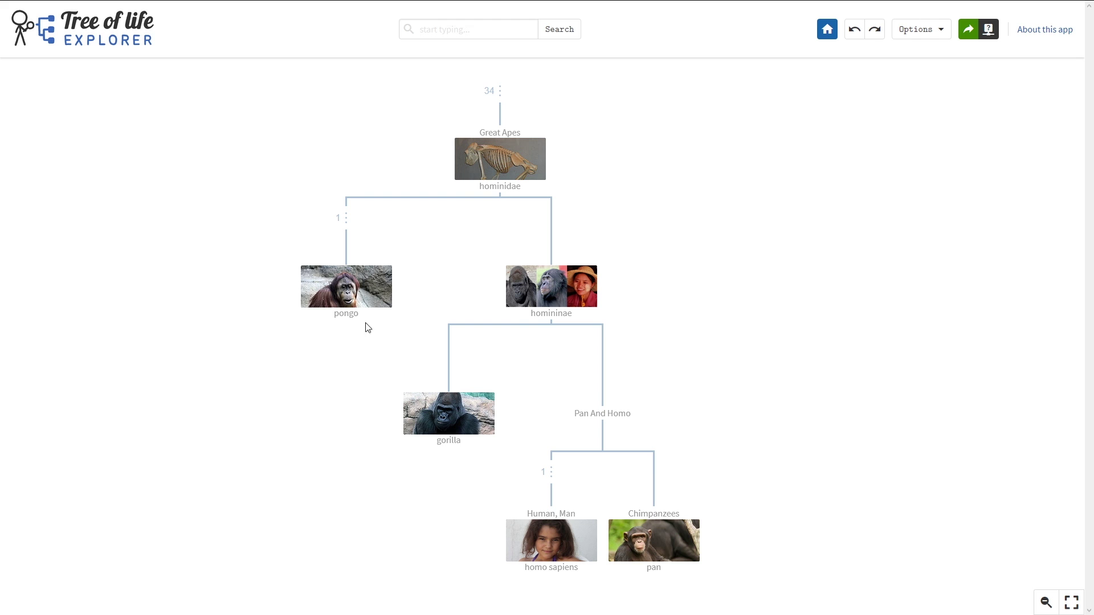
mouse_move(346, 287)
left_click(347, 331)
left_click(375, 379)
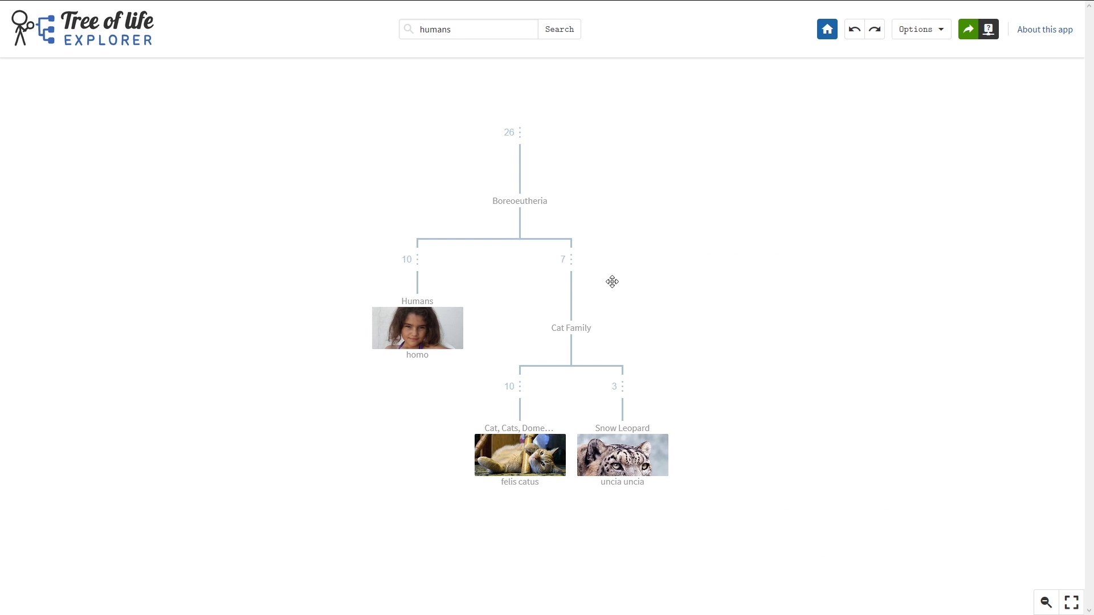
Add an ancestor above Cat Family, return home, and search for 'hippopotamus'
left_click(580, 266)
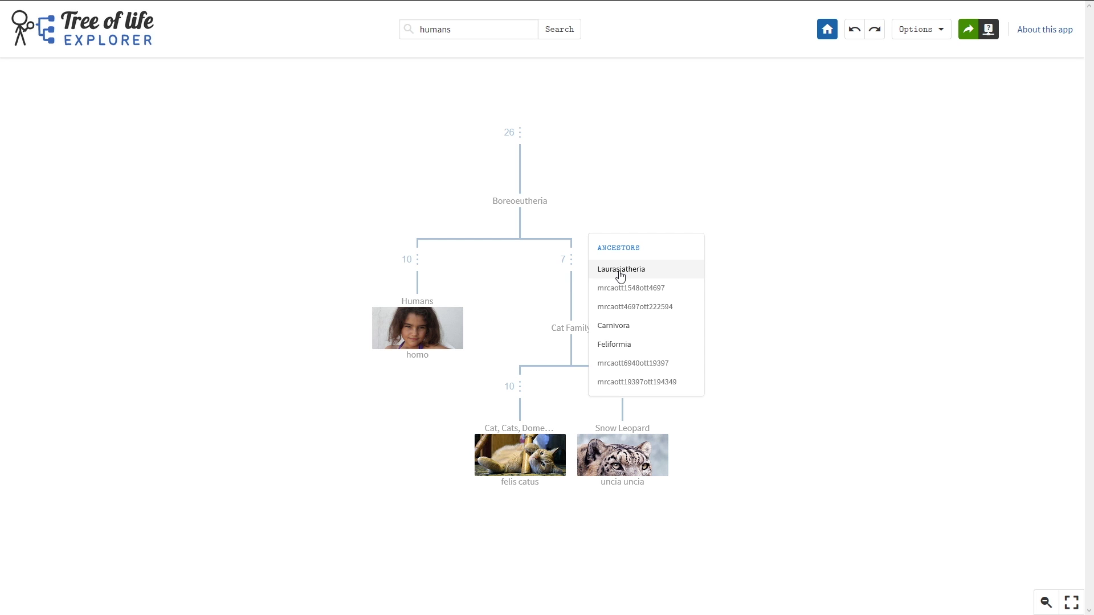
left_click(628, 348)
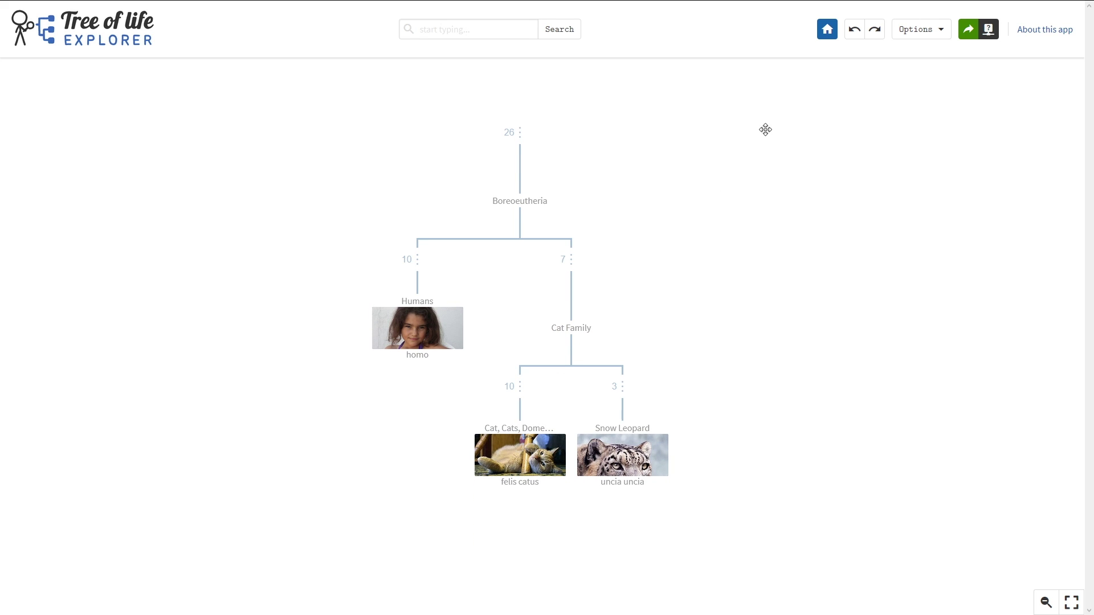
left_click(827, 29)
left_click(493, 35)
type("hippopot")
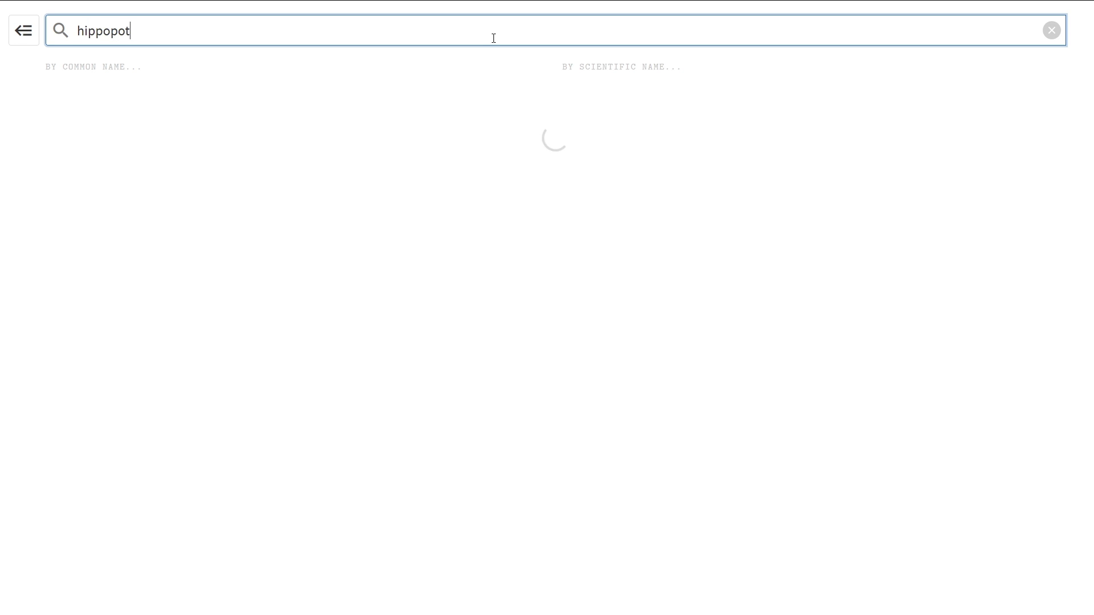
type("amus")
Build a tree of the common hippopotamus, then add Bos taurus via a 'bos taurus' search
left_click(206, 99)
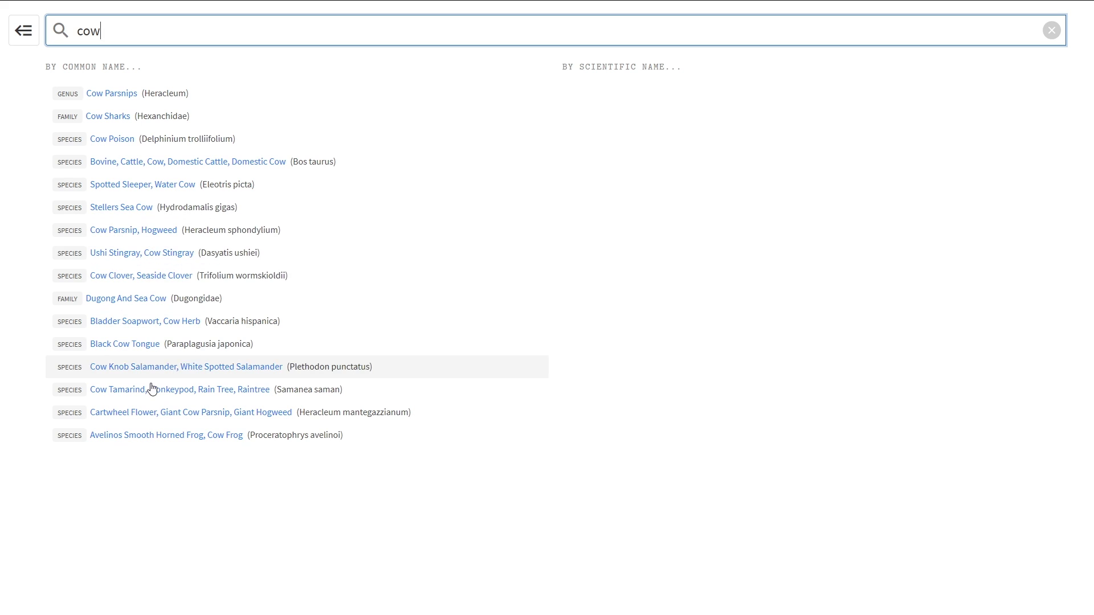
double_click(76, 31)
type("bos")
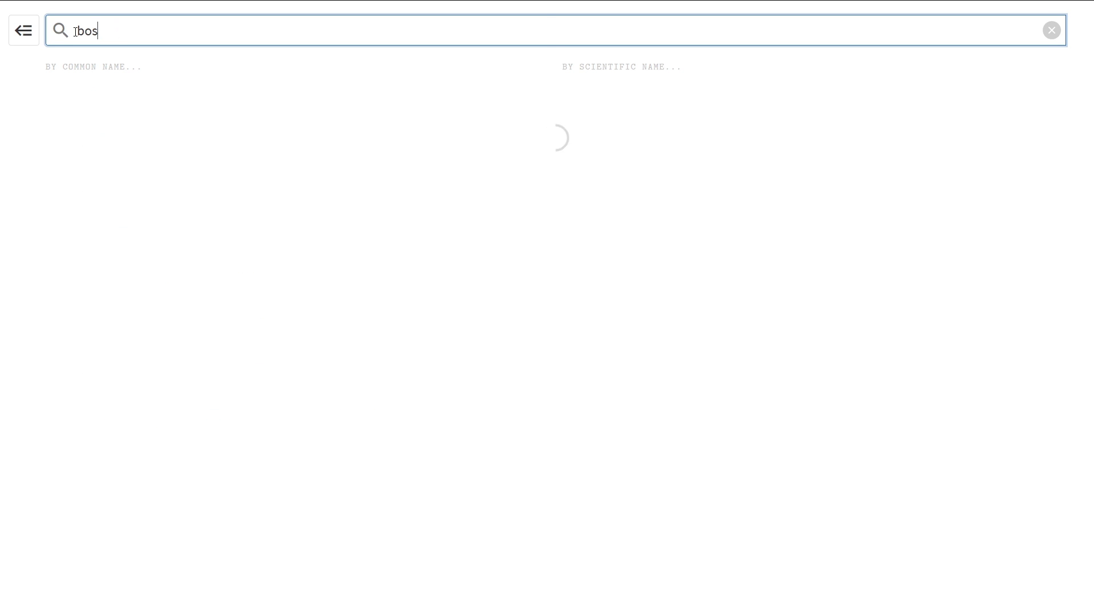
type(" taurus")
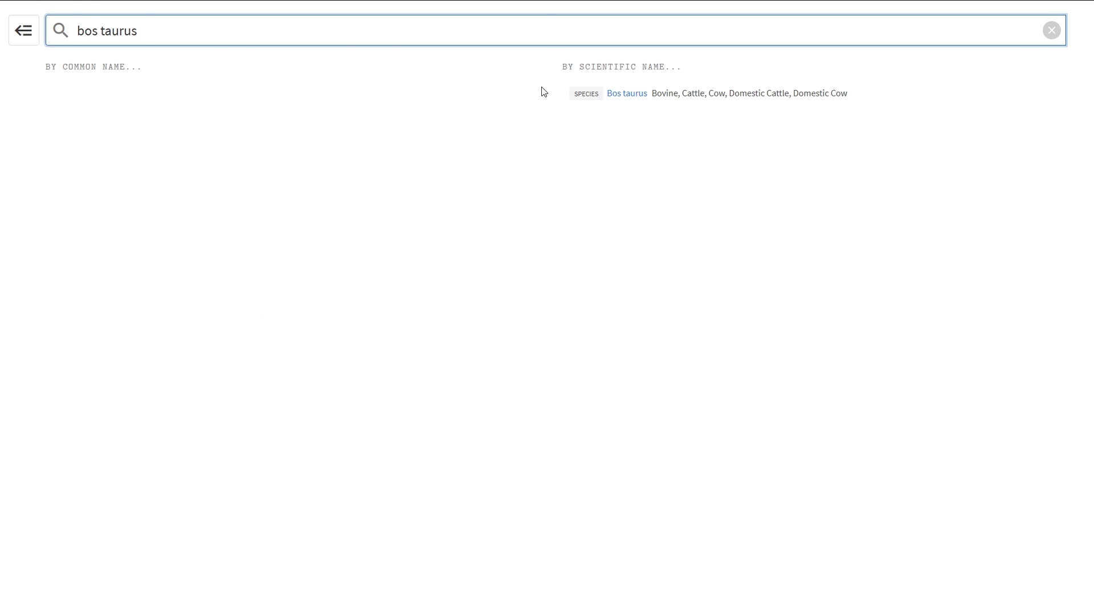
left_click(626, 93)
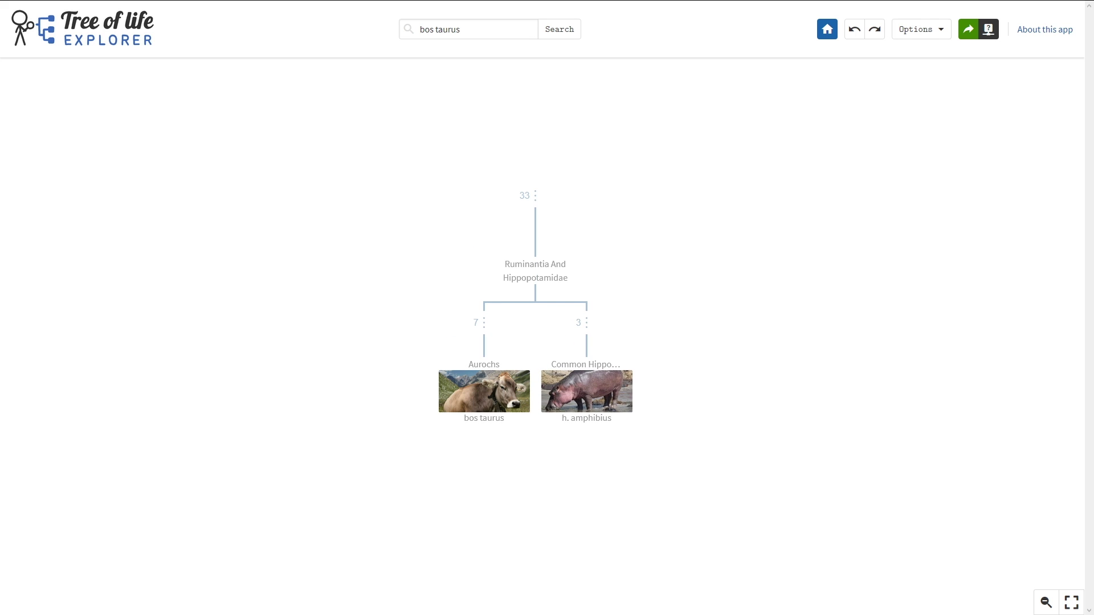
Undo and redo the last tree change, copy the share link, and view About this app
left_click(854, 36)
left_click(873, 29)
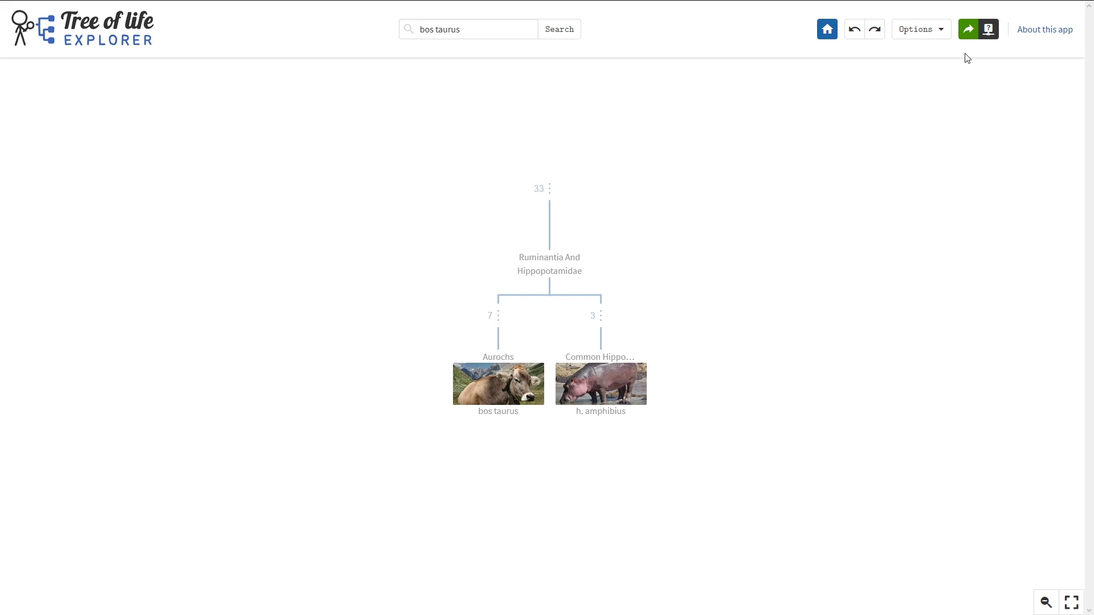
left_click(970, 37)
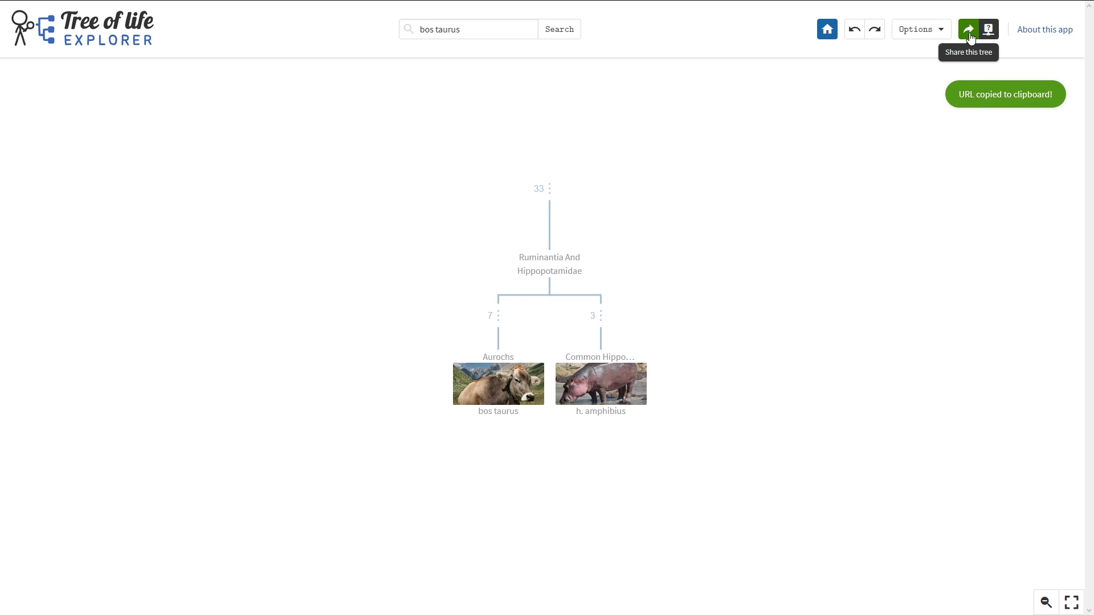
left_click(1038, 31)
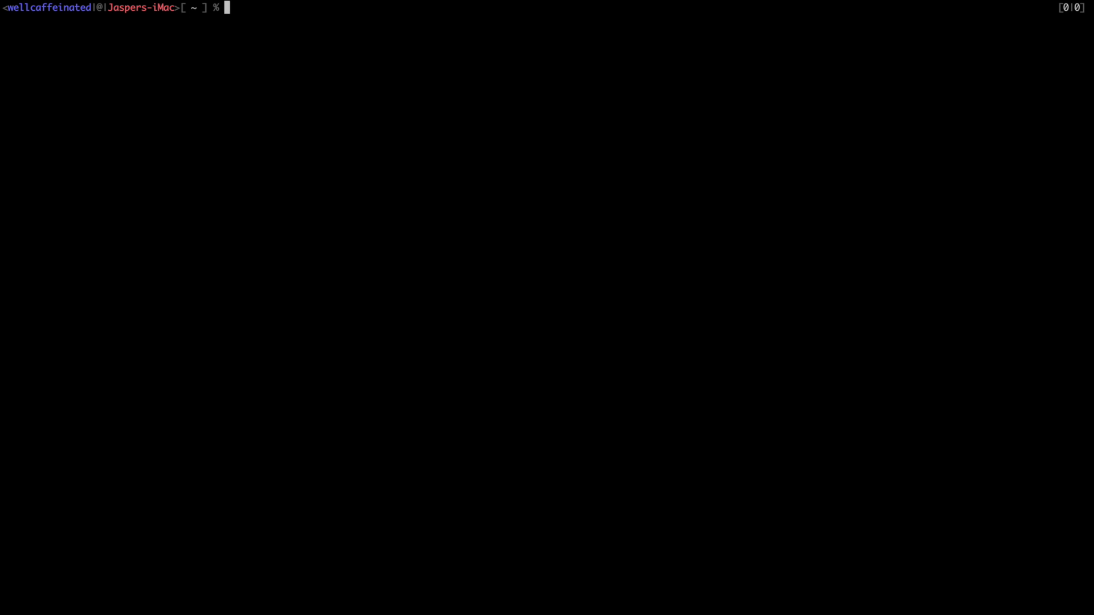
Run a curl node_info request for ott770315 and select the returned taxon details
type("cation/json' -d '{\"nod")
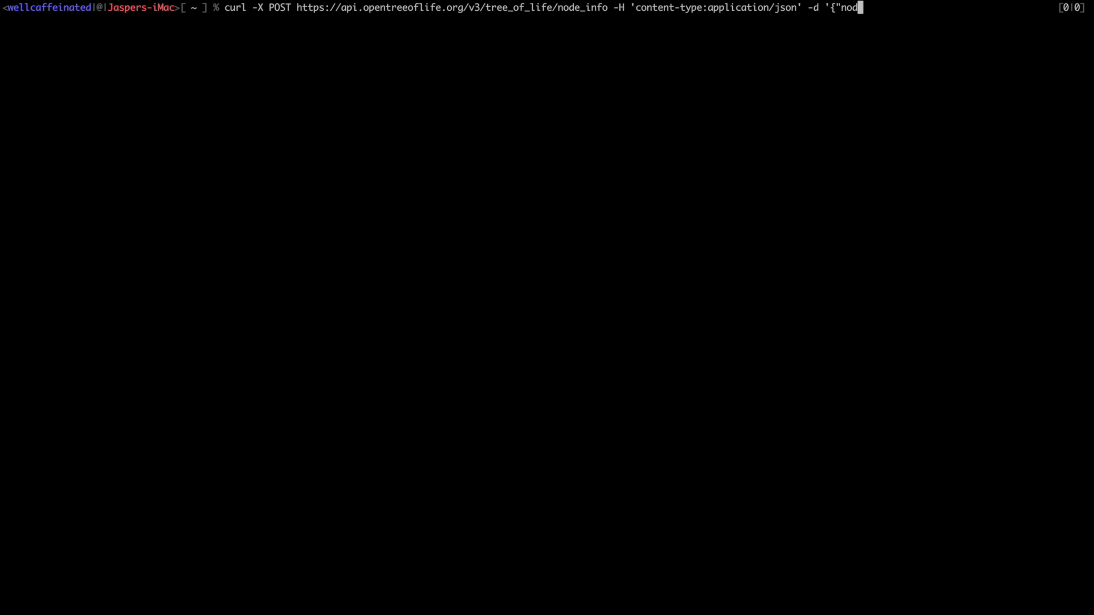
type("e_id\": \"ott770315\"}'")
key("Return")
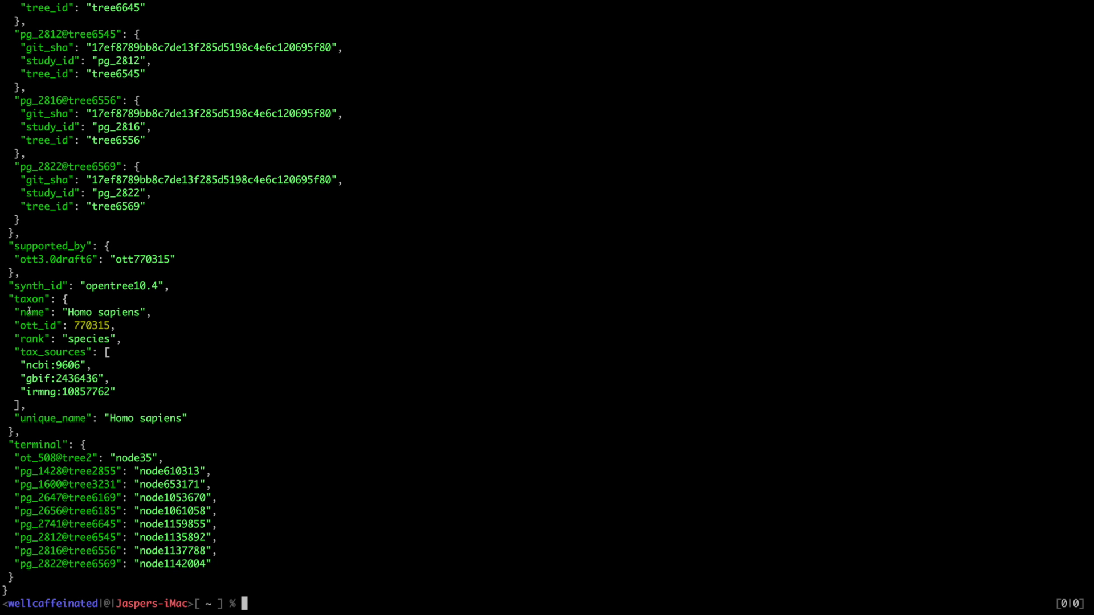
left_click_drag(8, 297, 215, 425)
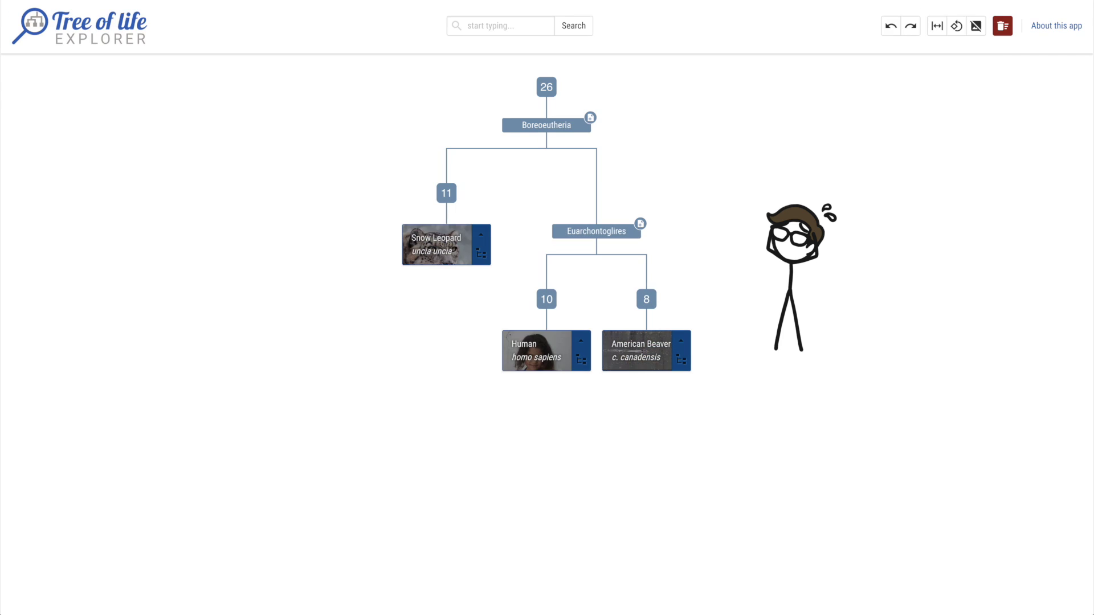
Search 'banana' and try adding the Banana result to the tree
type("banana")
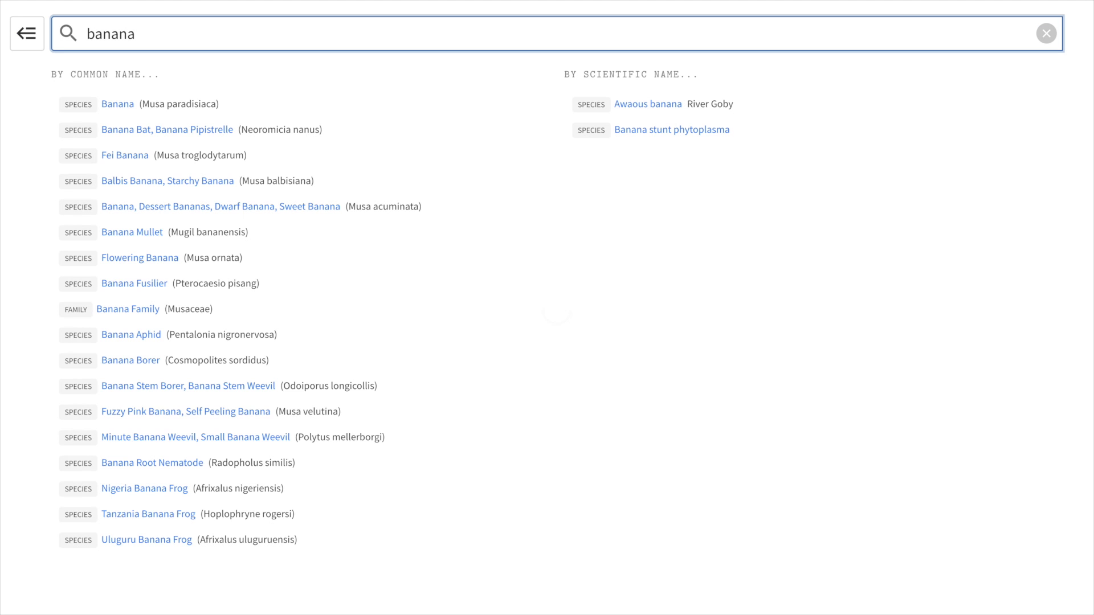
left_click(215, 103)
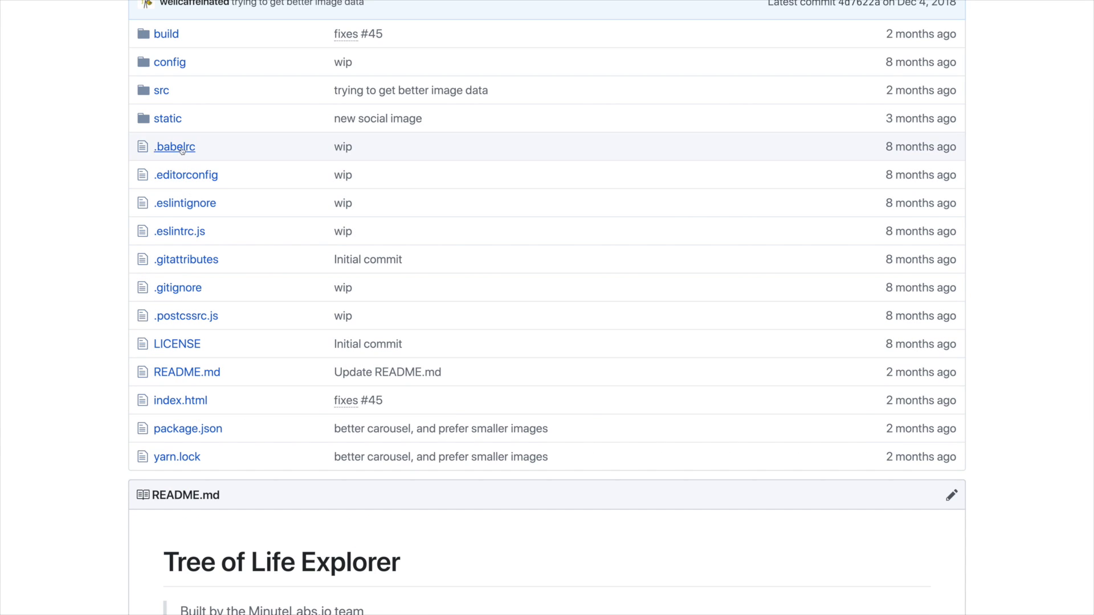
Open src/app.vue on GitHub and scroll through its TourSteps code
left_click(163, 101)
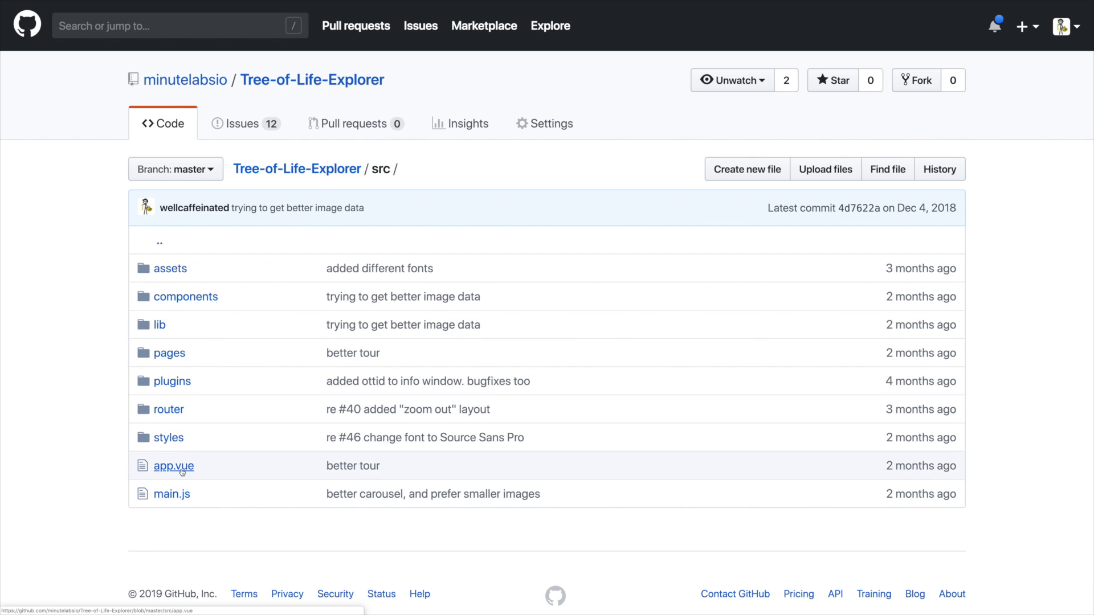
left_click(170, 471)
scroll(313, 394, "down", 4)
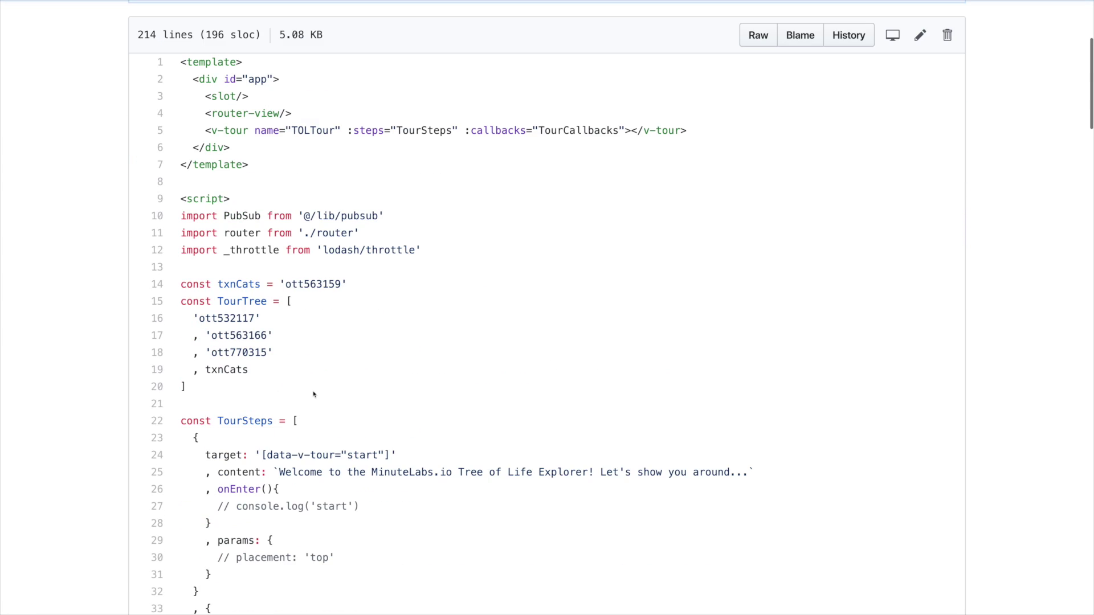
scroll(508, 386, "down", 6)
scroll(517, 389, "down", 5)
scroll(521, 388, "down", 3)
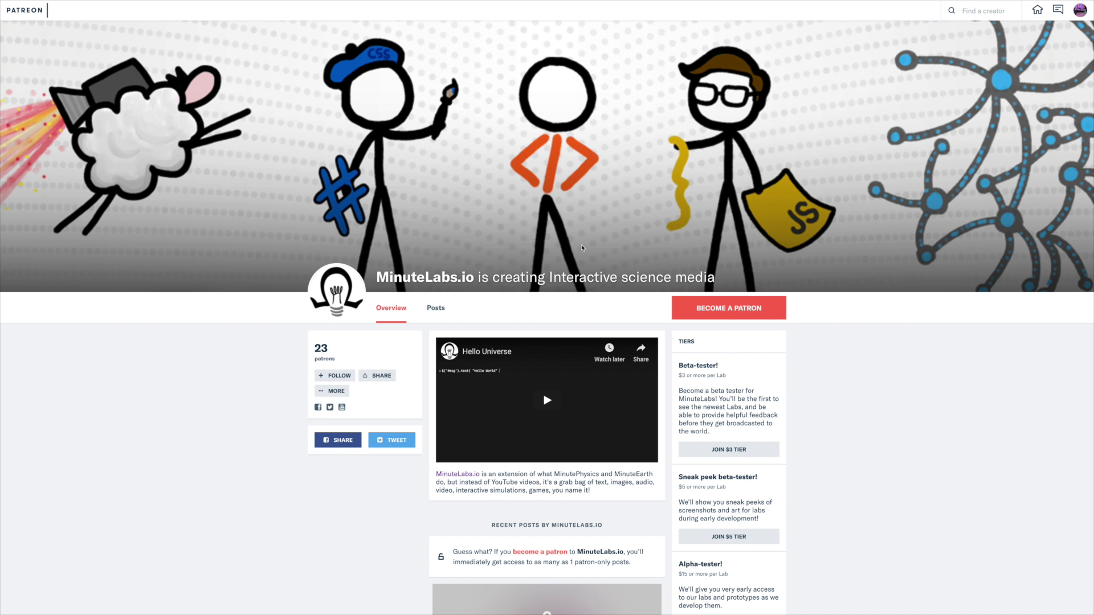
scroll(674, 296, "down", 2)
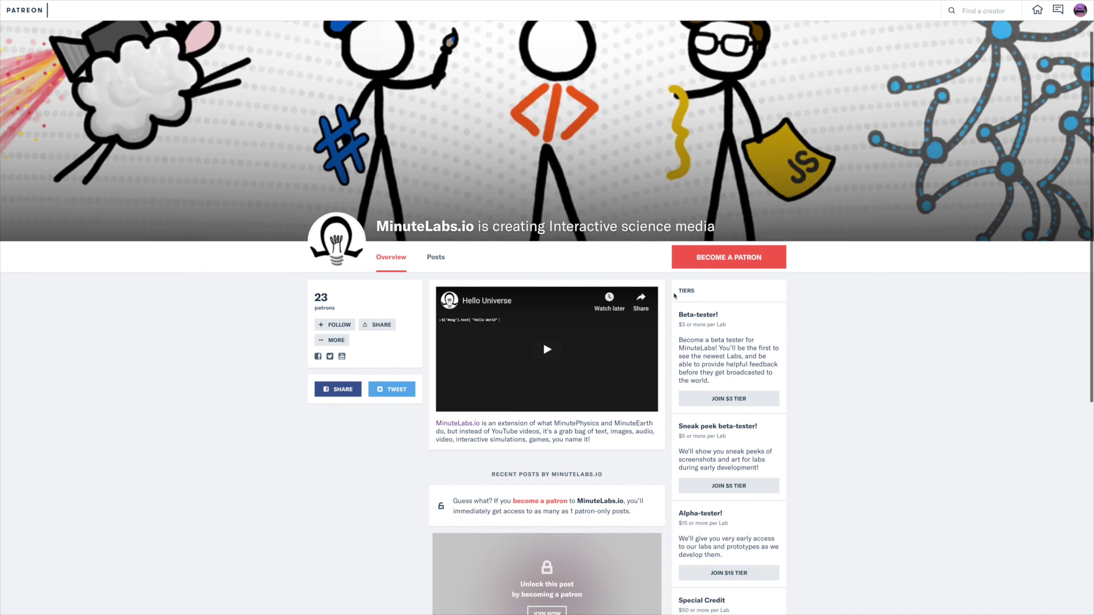